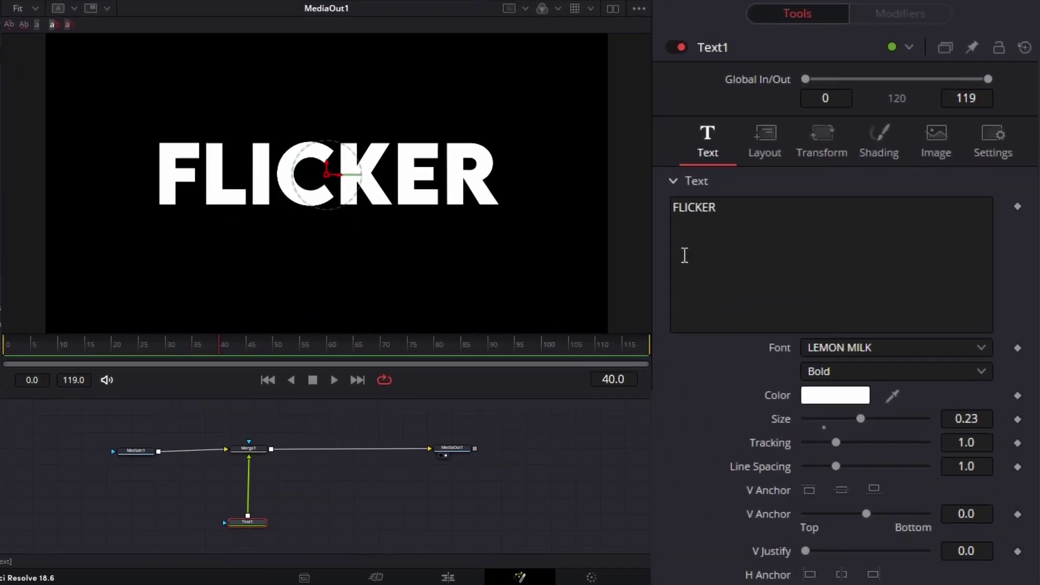
- Attach a Follower modifier to the FLICKER text with a 2-frame character delay
{"action": "right_click", "coordinate": [800, 231]}
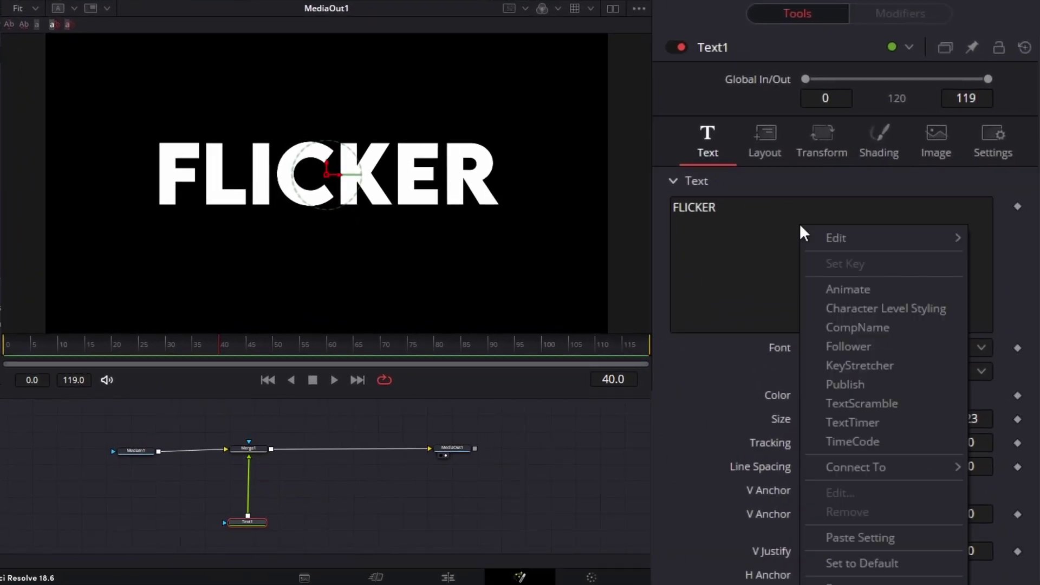
{"action": "left_click", "coordinate": [841, 347]}
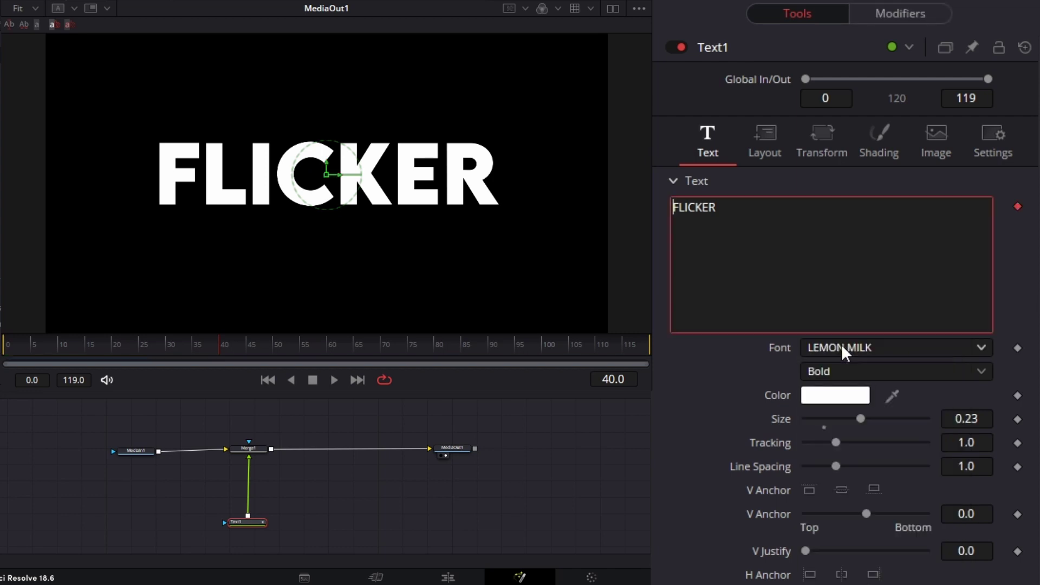
{"action": "left_click", "coordinate": [901, 15]}
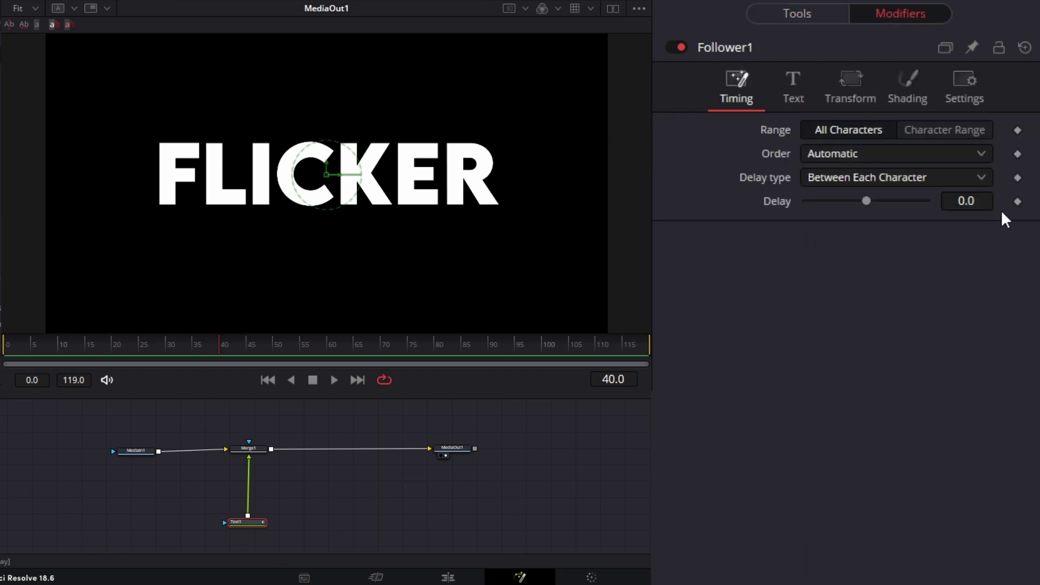
{"action": "left_click", "coordinate": [962, 196]}
{"action": "type", "text": "2"}
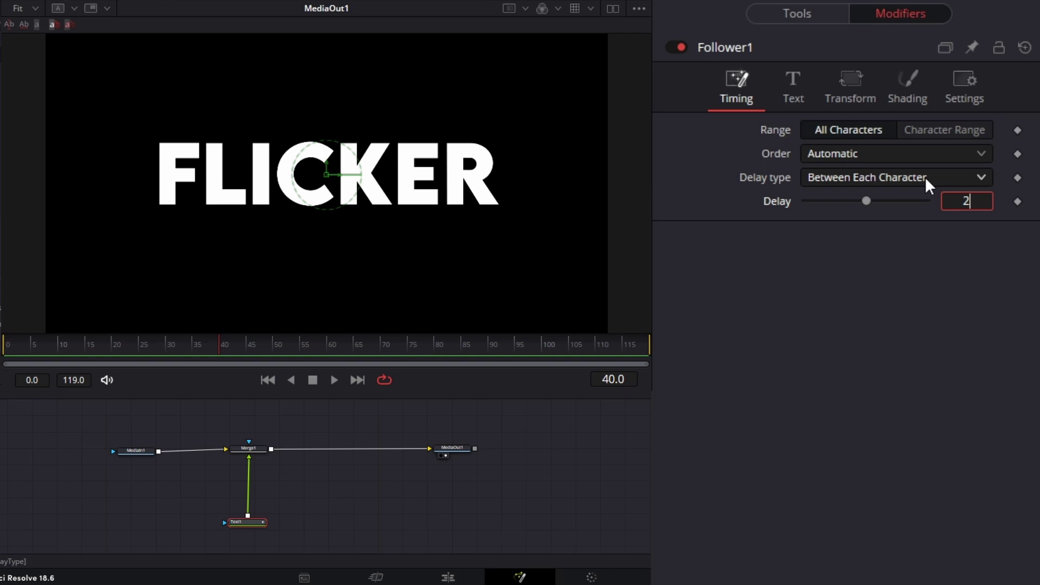
{"action": "key", "text": "Return"}
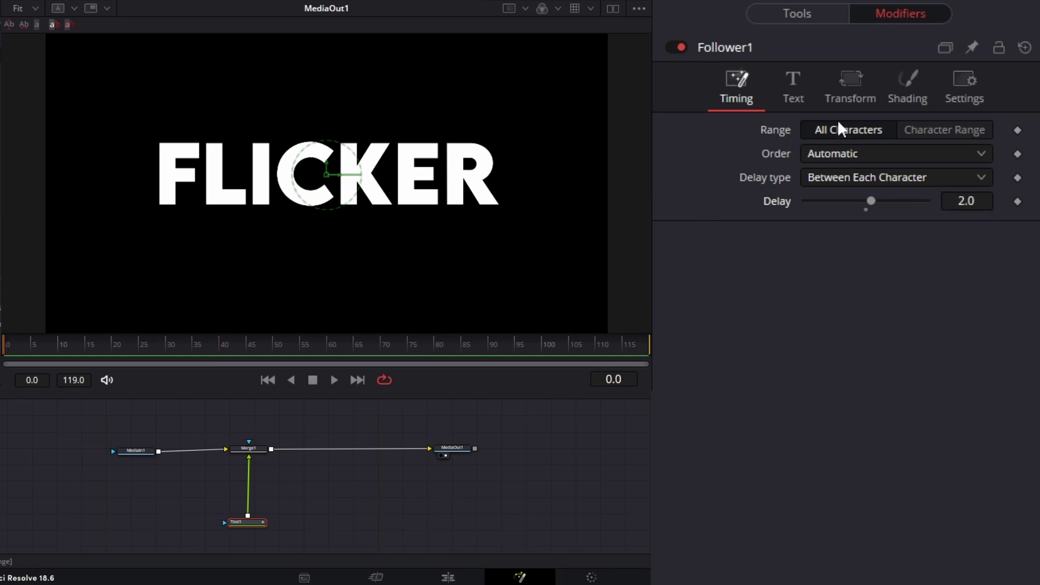
- Keyframe the Follower's shading opacity at 0 on frame 0
{"action": "left_click", "coordinate": [907, 91]}
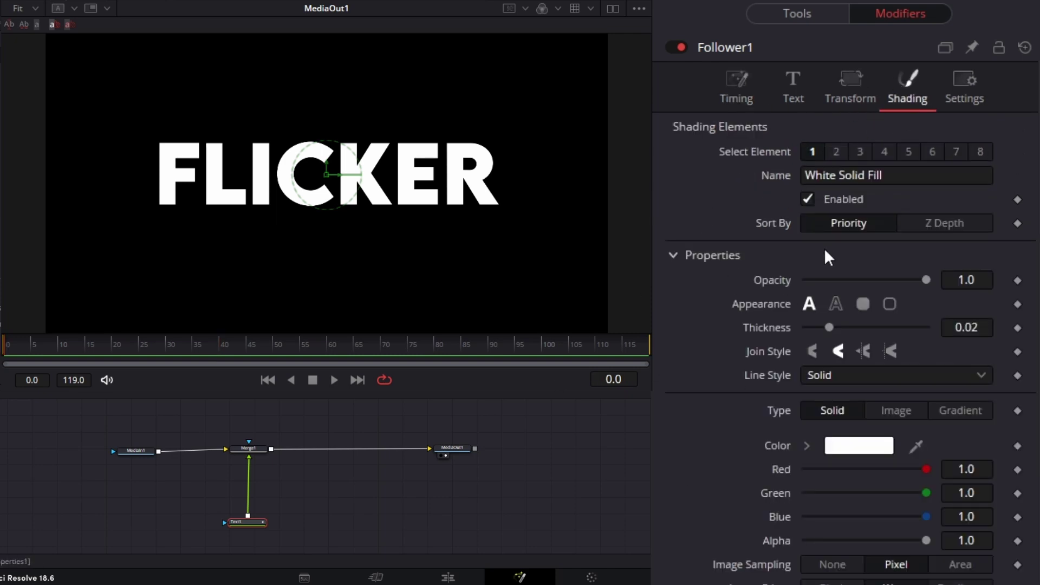
{"action": "scroll", "coordinate": [824, 248], "scroll_direction": "down", "scroll_amount": 3}
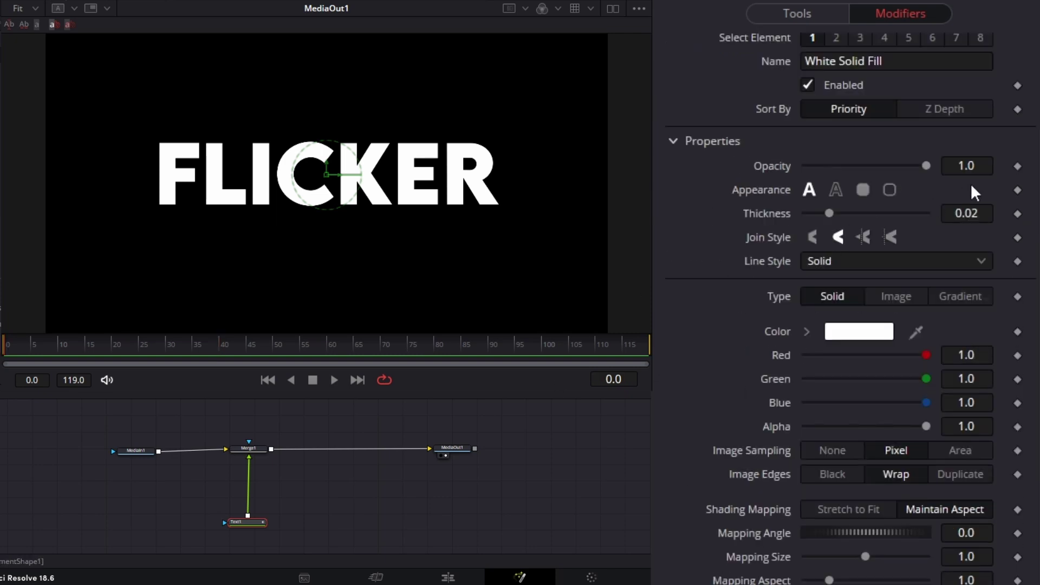
{"action": "left_click", "coordinate": [1018, 167]}
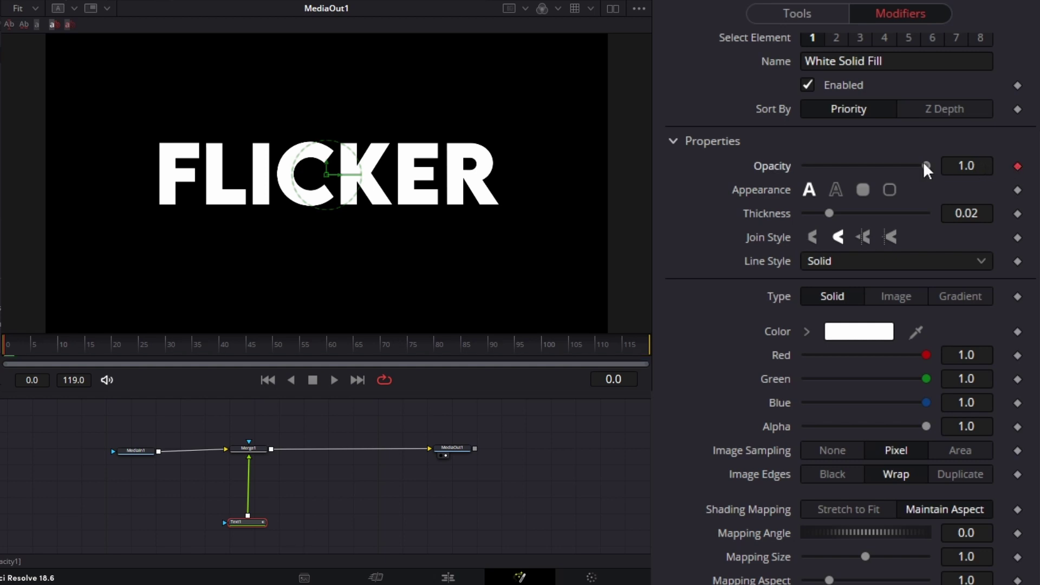
{"action": "left_click_drag", "start_coordinate": [925, 165], "coordinate": [780, 162]}
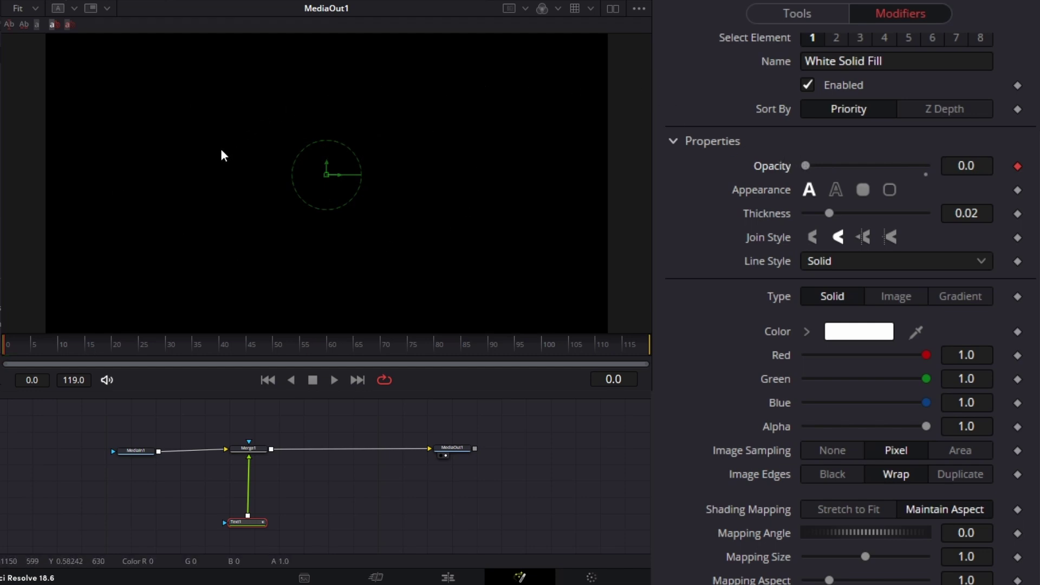
- Keyframe opacity 1, 0, 1, 0, 1 at frames 2, 4, 6, 8, 10, then return to frame 0
{"action": "left_click", "coordinate": [14, 345]}
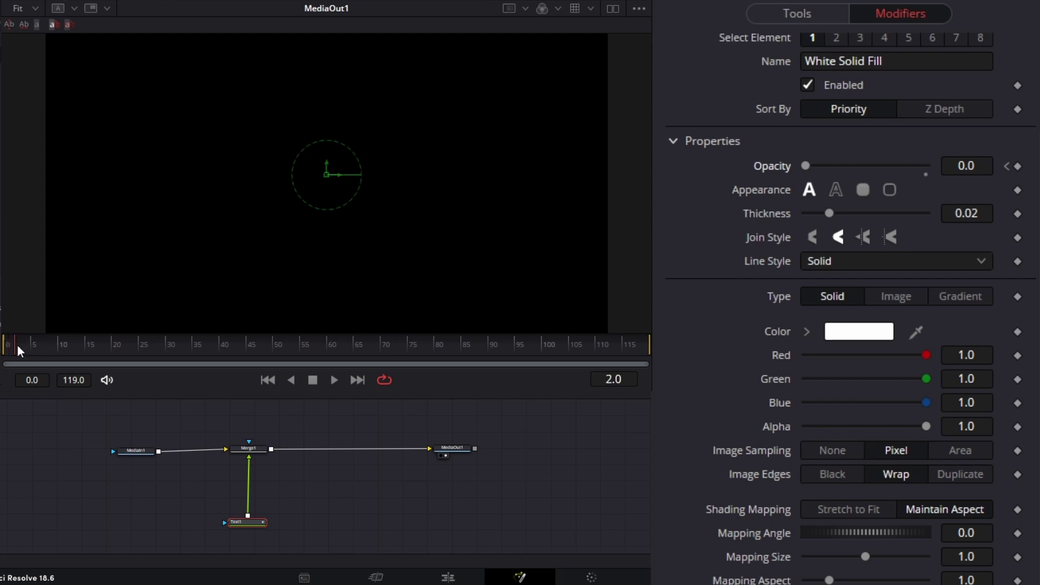
{"action": "left_click_drag", "start_coordinate": [806, 166], "coordinate": [961, 169]}
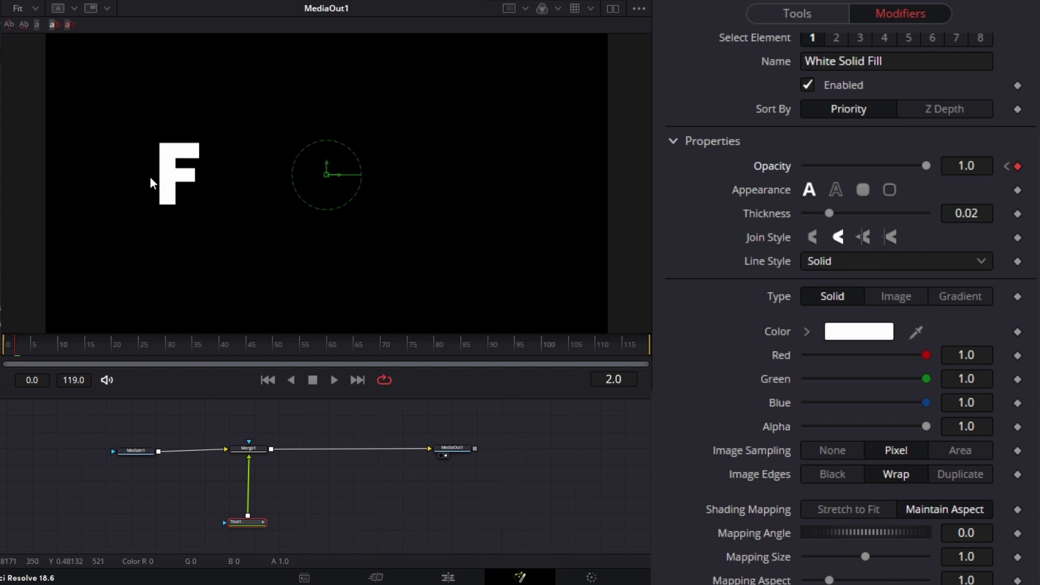
{"action": "left_click_drag", "start_coordinate": [19, 346], "coordinate": [31, 347]}
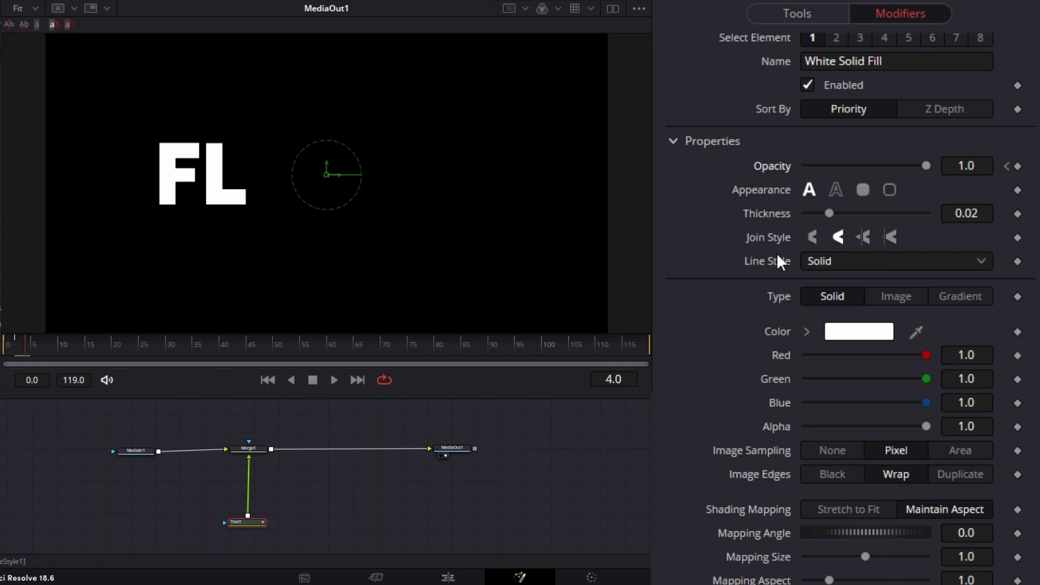
{"action": "left_click_drag", "start_coordinate": [926, 165], "coordinate": [691, 158]}
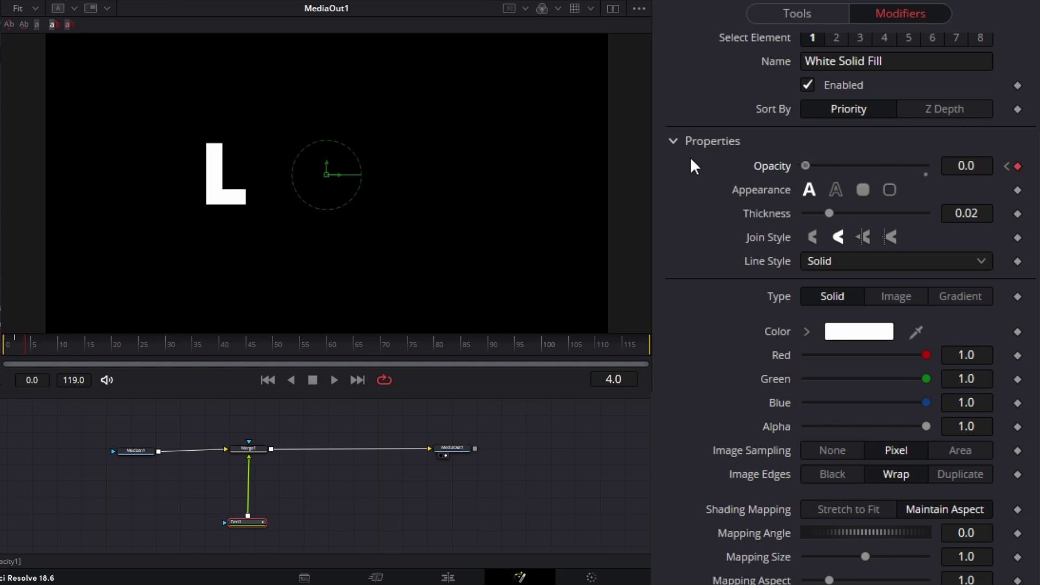
{"action": "left_click_drag", "start_coordinate": [33, 348], "coordinate": [40, 348]}
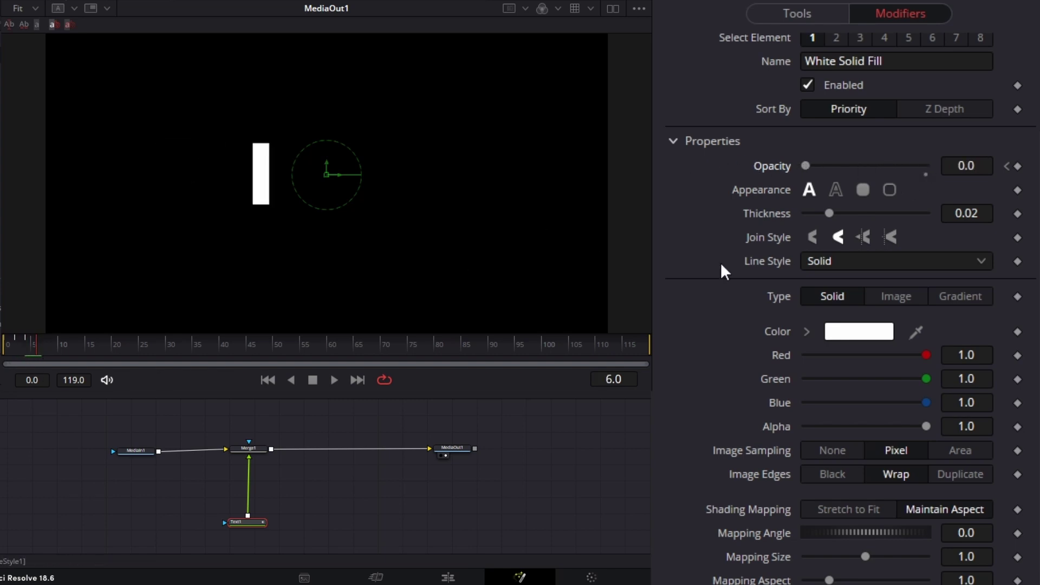
{"action": "left_click_drag", "start_coordinate": [807, 166], "coordinate": [931, 168]}
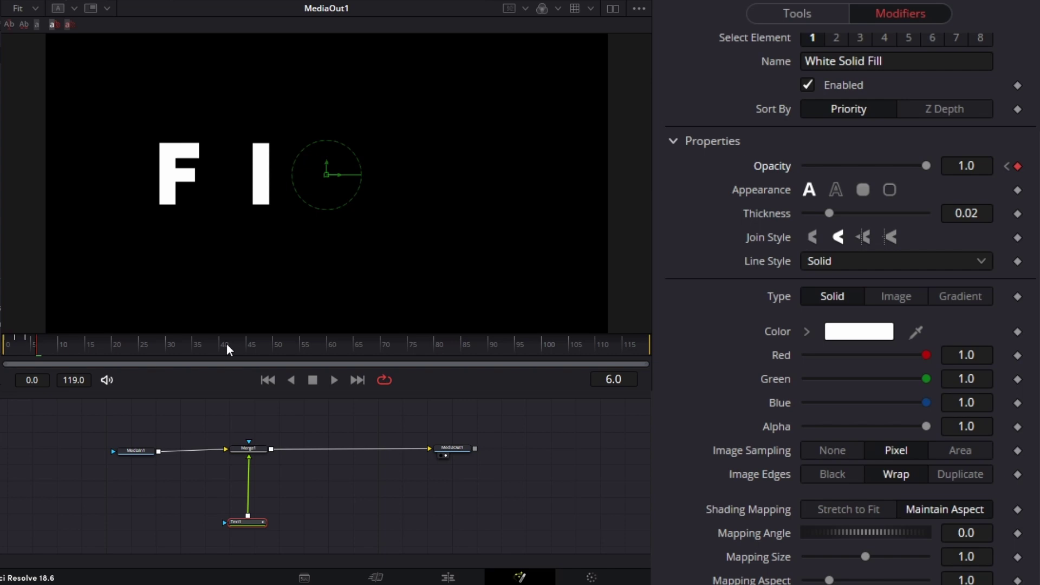
{"action": "left_click_drag", "start_coordinate": [38, 344], "coordinate": [47, 344]}
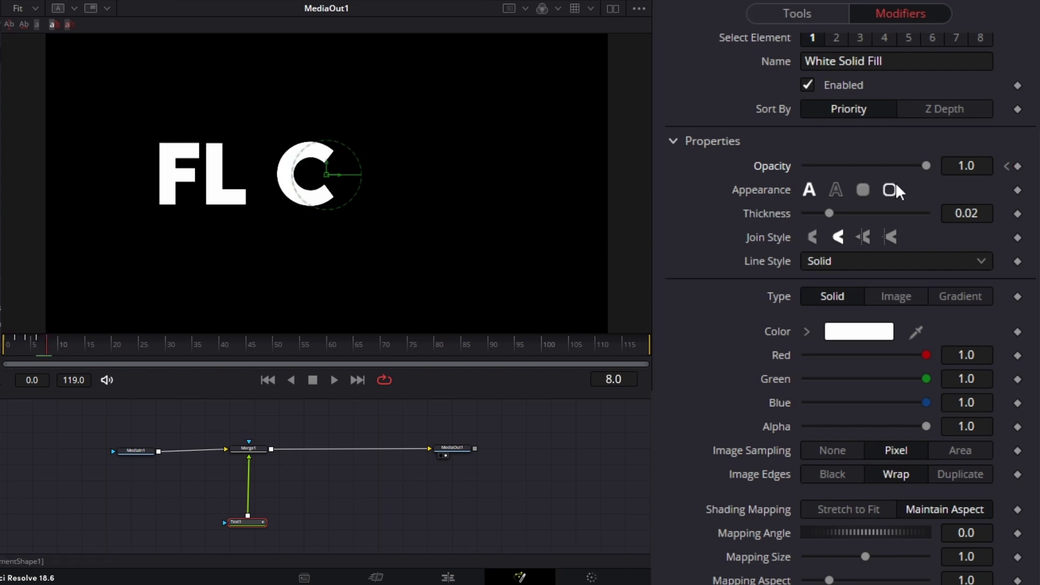
{"action": "left_click_drag", "start_coordinate": [931, 166], "coordinate": [805, 168]}
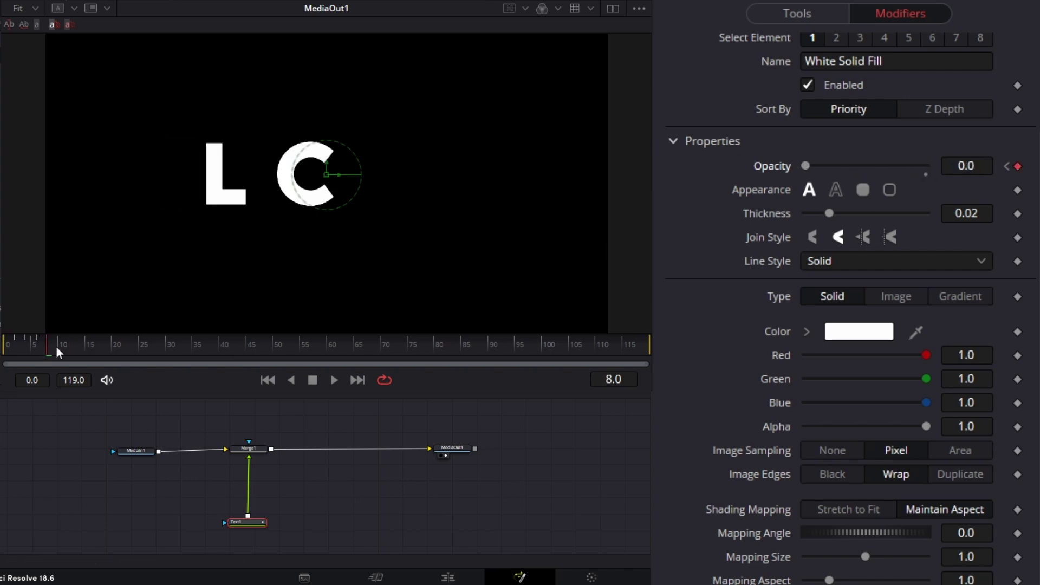
{"action": "left_click_drag", "start_coordinate": [53, 346], "coordinate": [62, 345]}
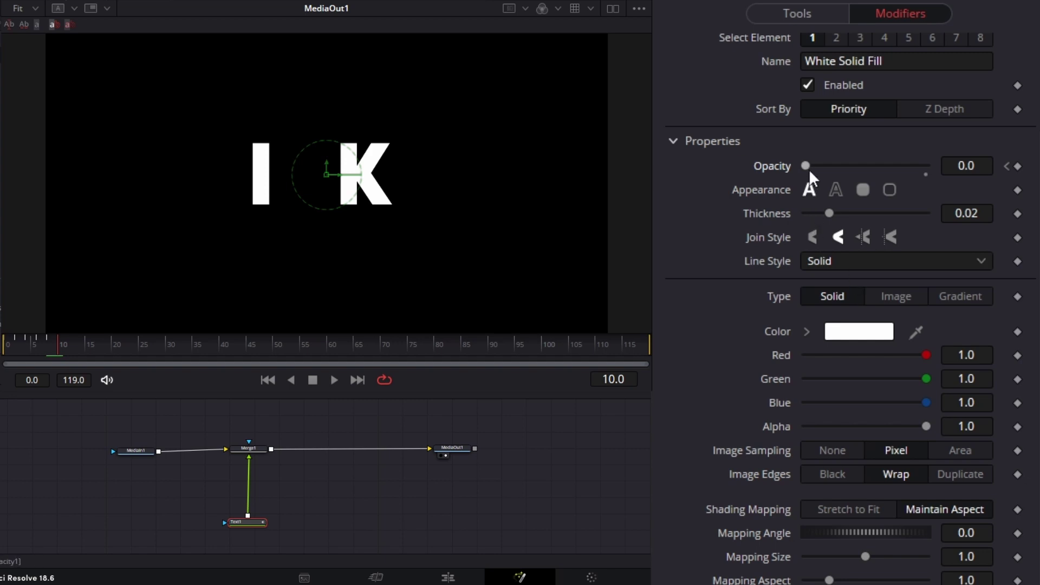
{"action": "left_click_drag", "start_coordinate": [806, 168], "coordinate": [931, 166]}
{"action": "left_click", "coordinate": [8, 343]}
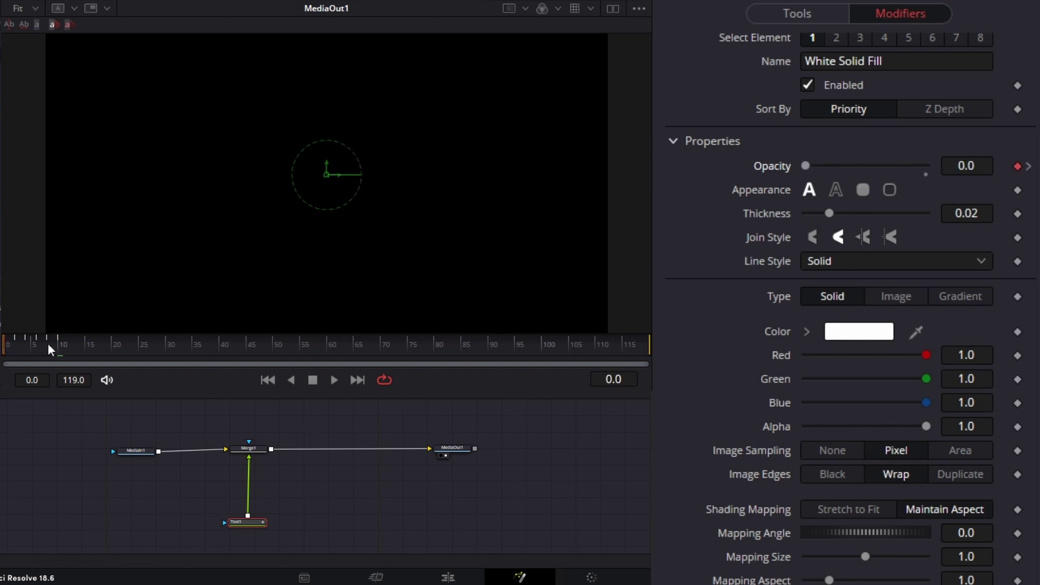
- Preview the flicker, then set the Follower's letter order to Left to Right
{"action": "left_click", "coordinate": [331, 380]}
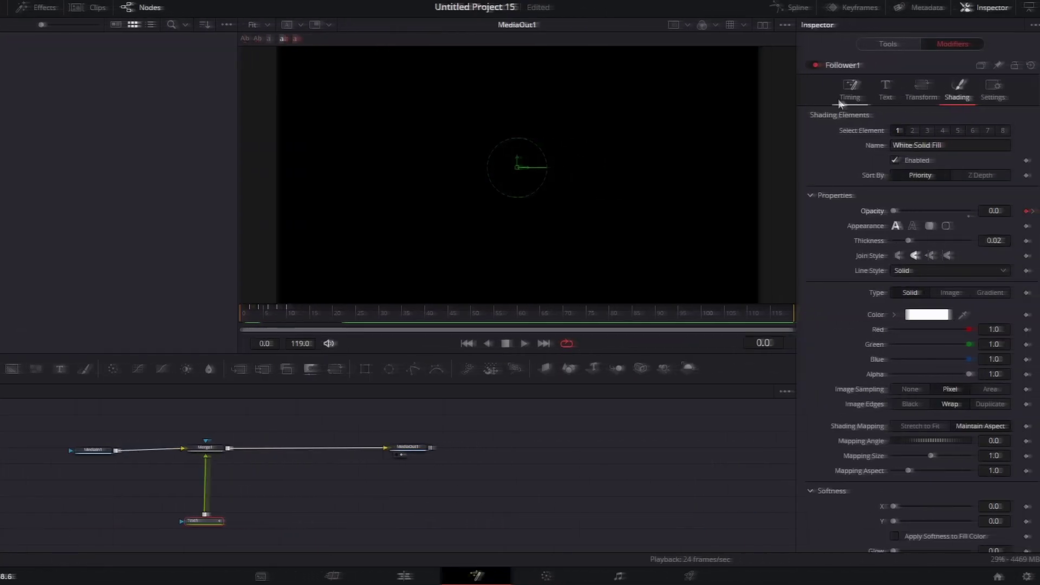
{"action": "left_click", "coordinate": [838, 99]}
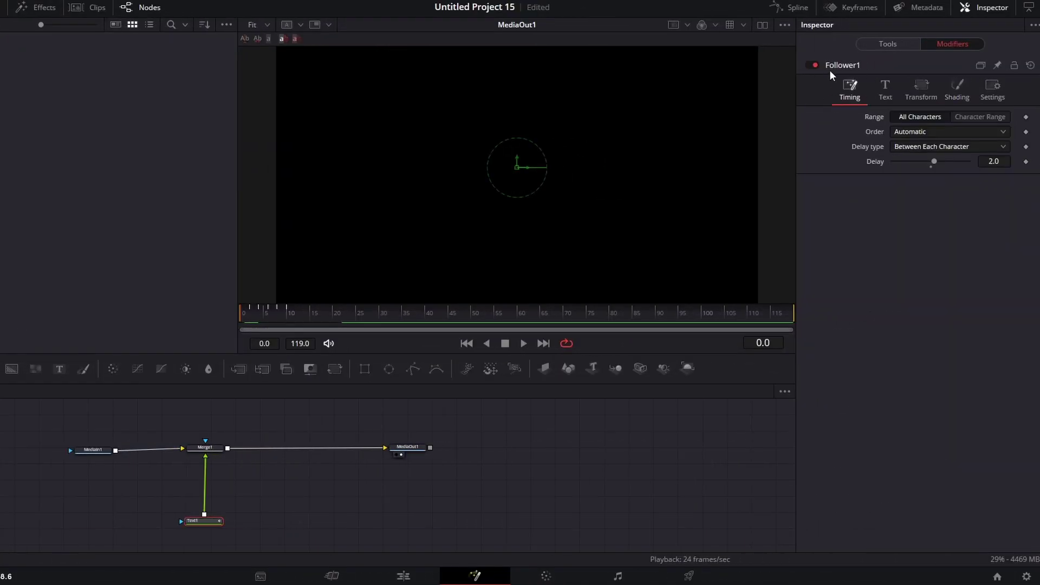
{"action": "left_click", "coordinate": [930, 131]}
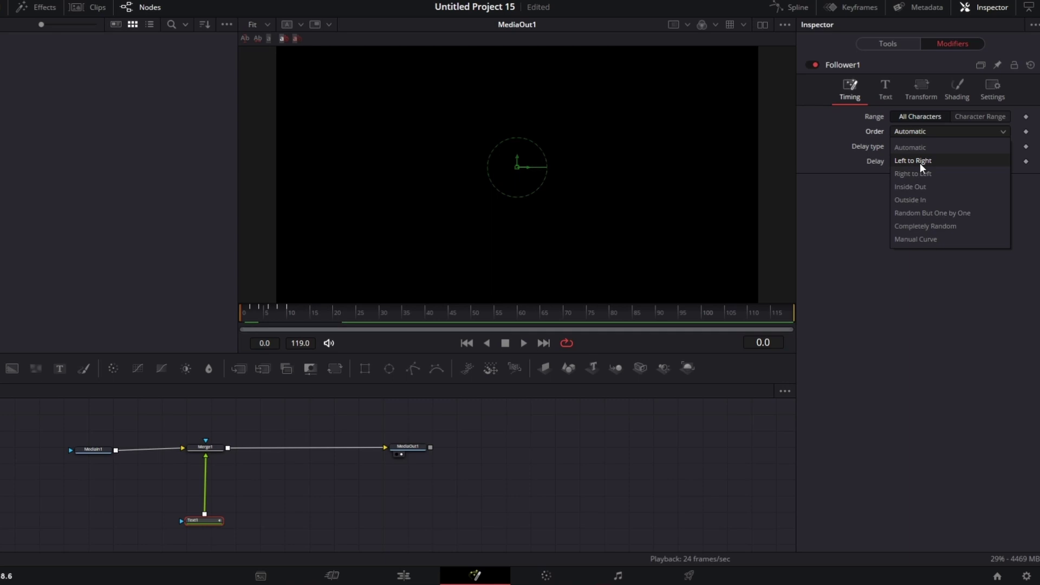
{"action": "left_click", "coordinate": [919, 161]}
- Preview playback while trying the Right to Left and Outside In letter orders
{"action": "left_click", "coordinate": [523, 342]}
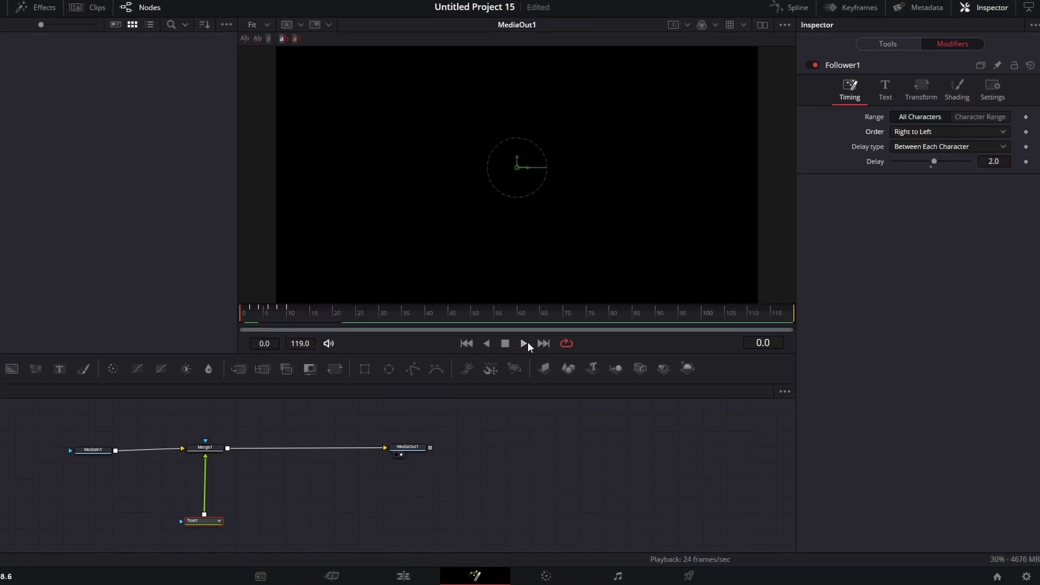
{"action": "left_click", "coordinate": [524, 343]}
{"action": "left_click", "coordinate": [524, 342]}
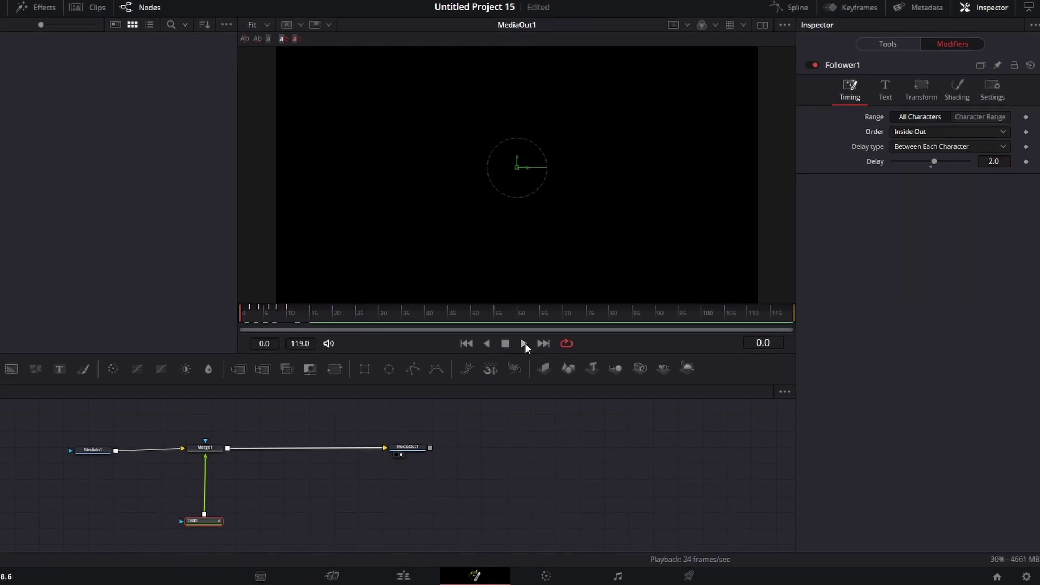